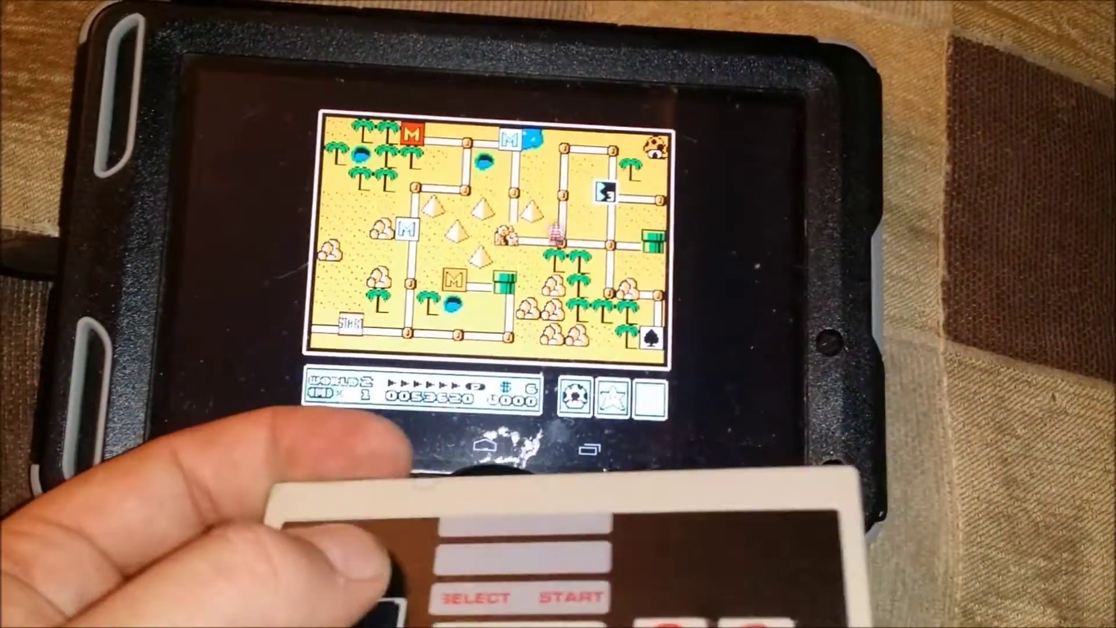
- Walk Mario right onto the desert pyramid level and pause the game
key(Right)
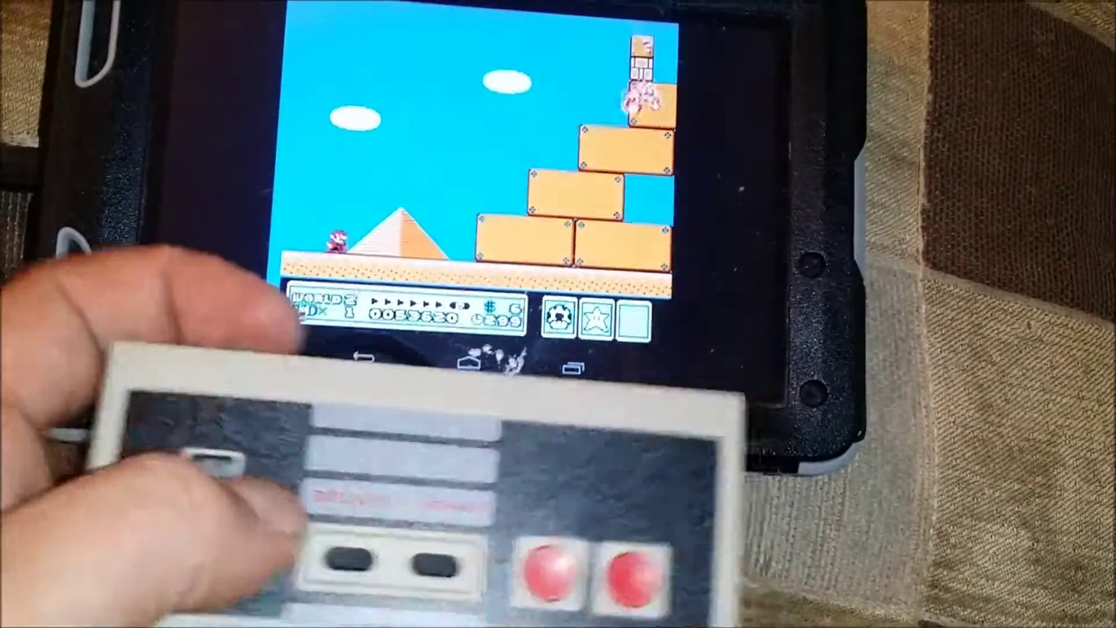
key(Right)
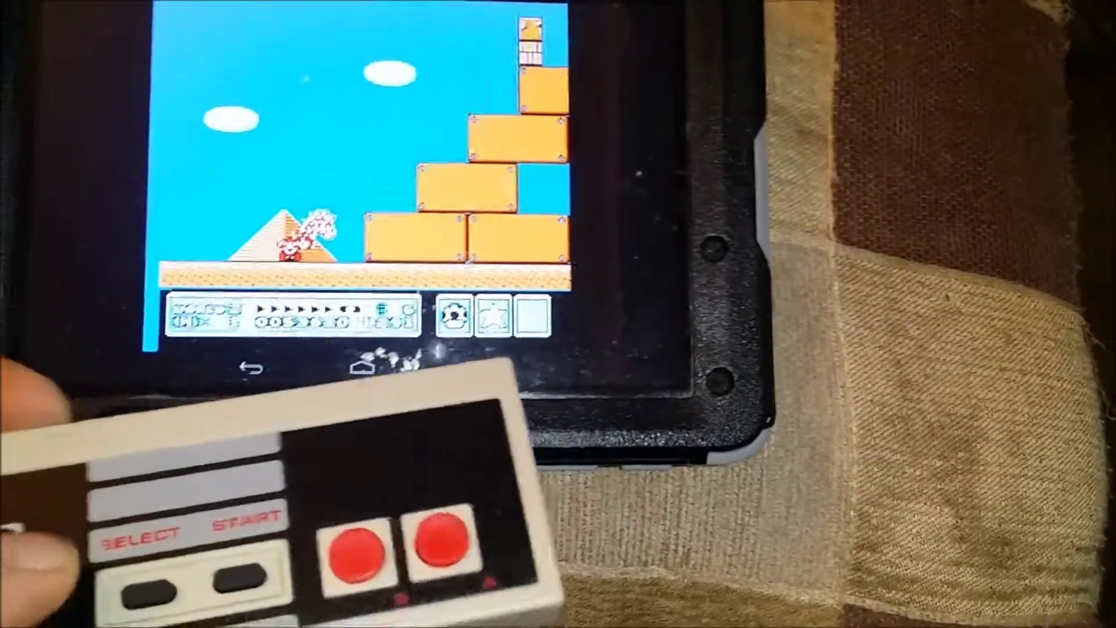
key(Return)
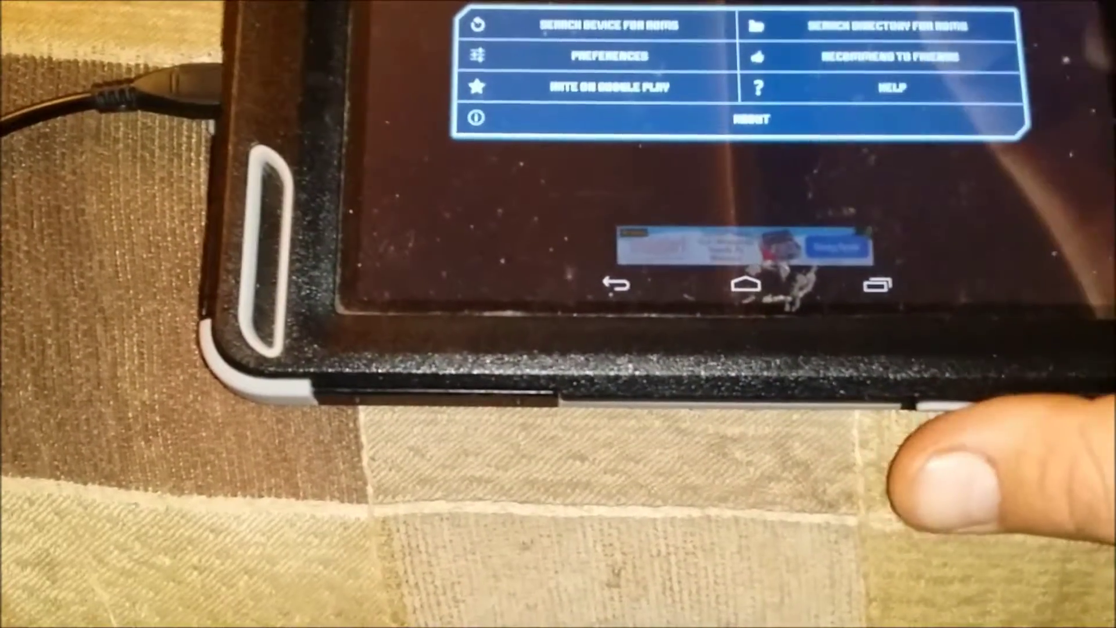
- In the emulator preferences, check the gamepad profiles and keep the nes profile
click(616, 50)
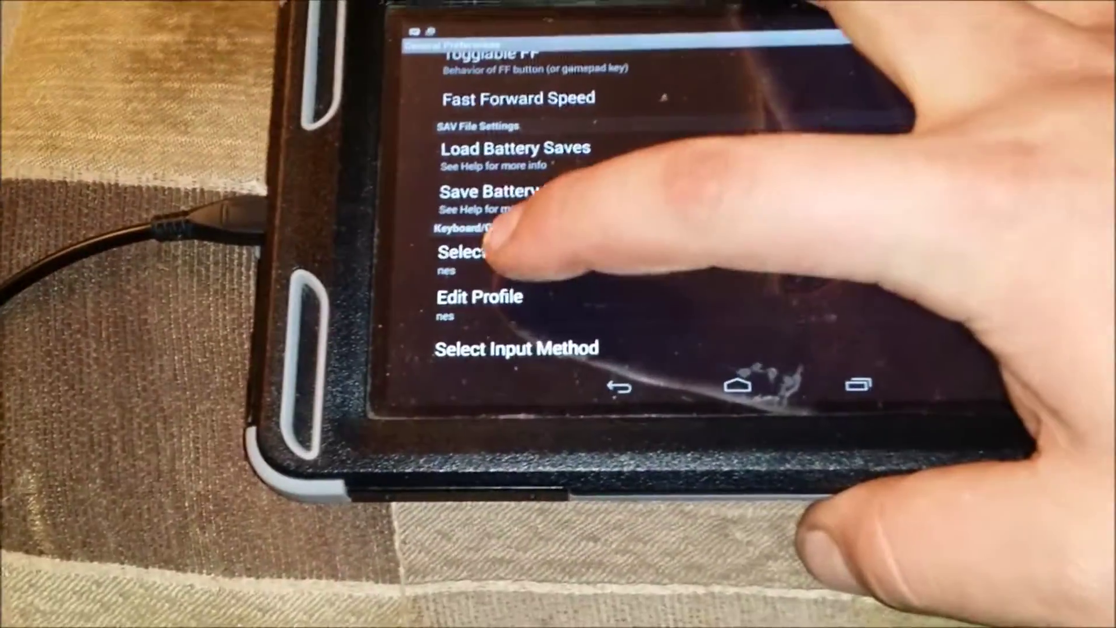
click(502, 257)
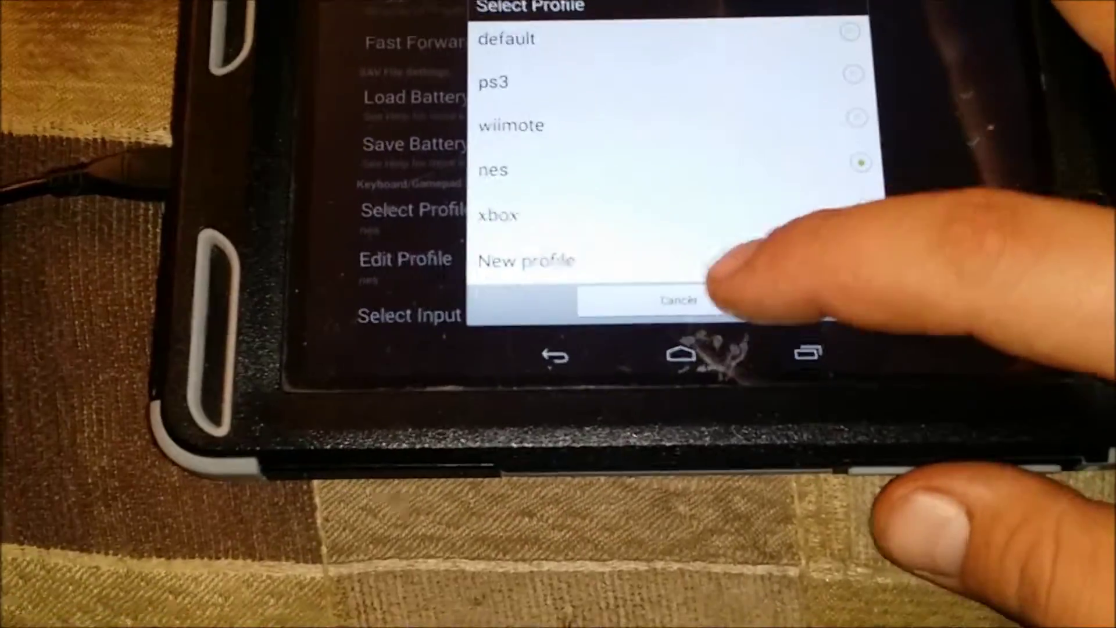
click(673, 312)
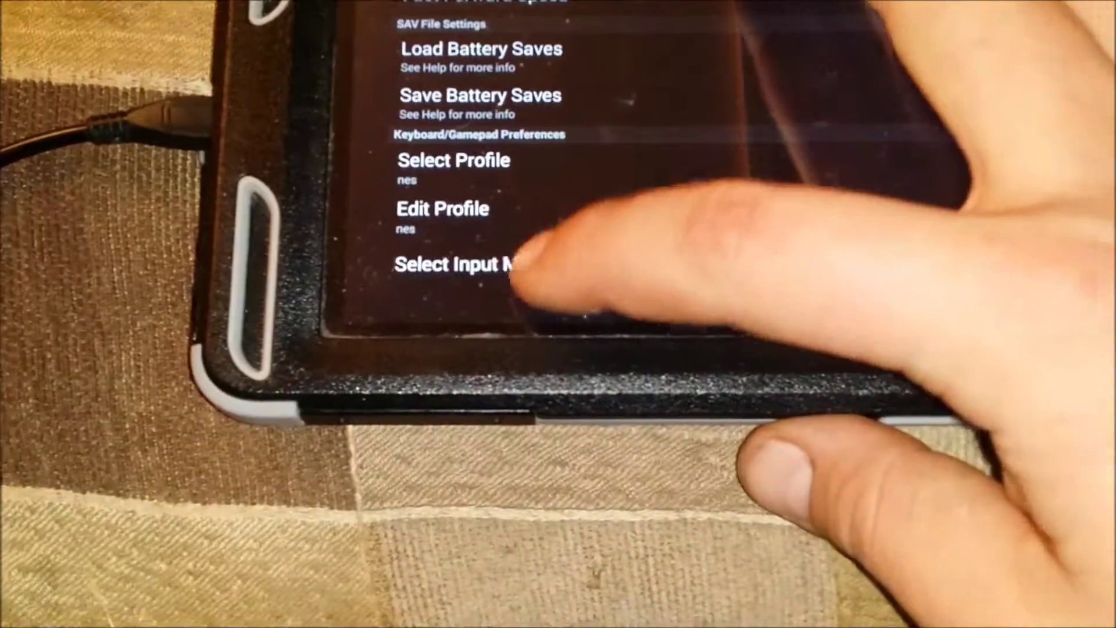
- Review the active input method, then open the nes profile's button mappings
click(523, 268)
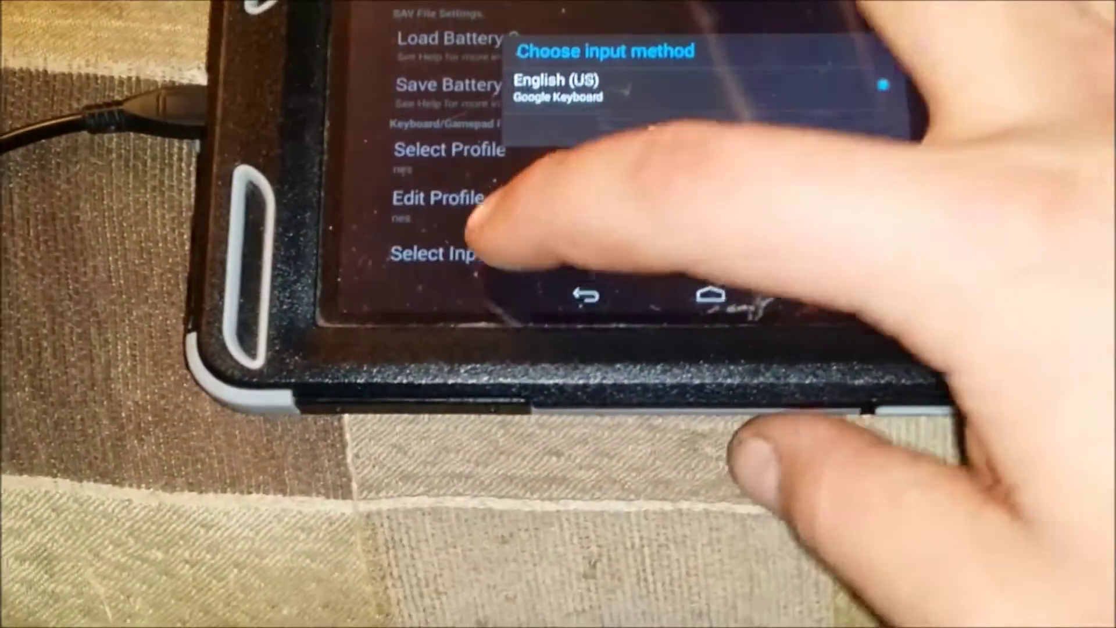
click(476, 240)
click(425, 208)
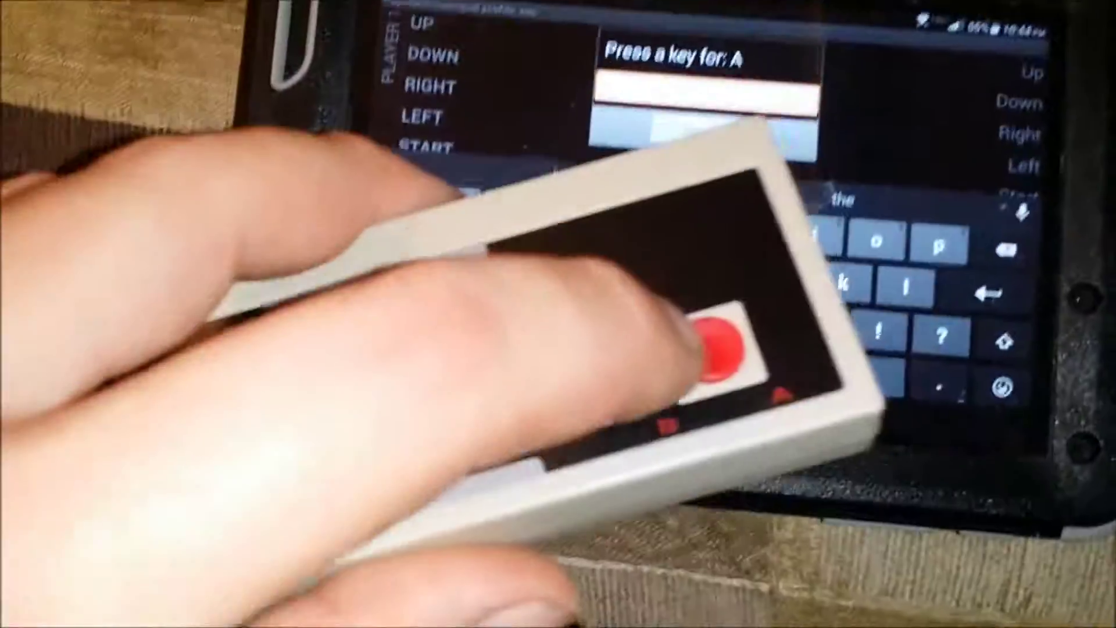
- Map the controller's pressed button to the A action in the nes profile
key(a)
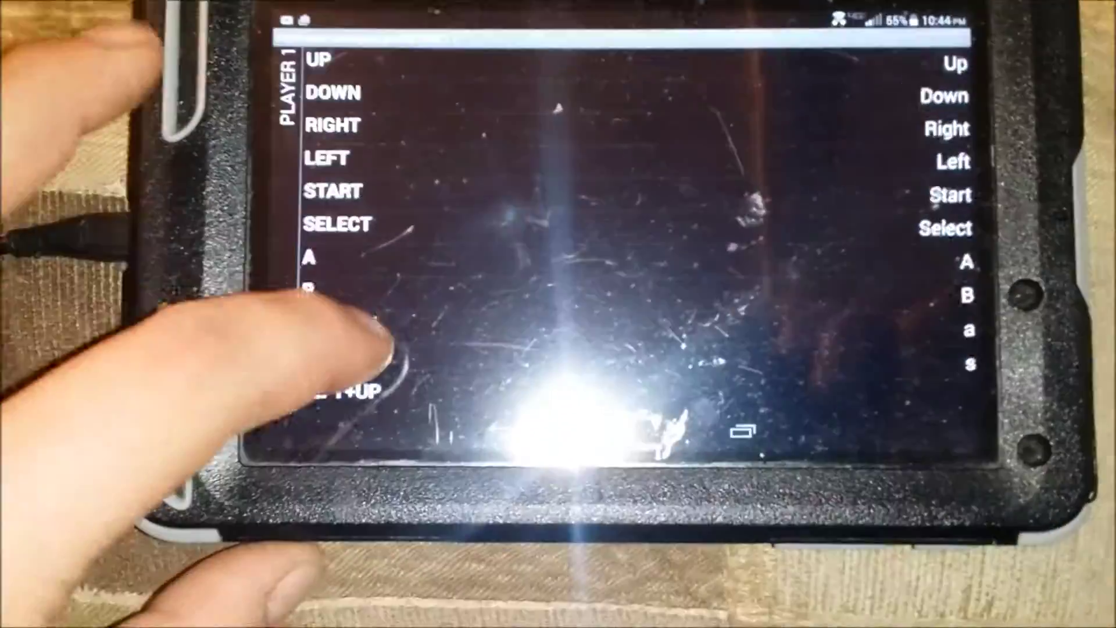
drag(373, 323, 393, 157)
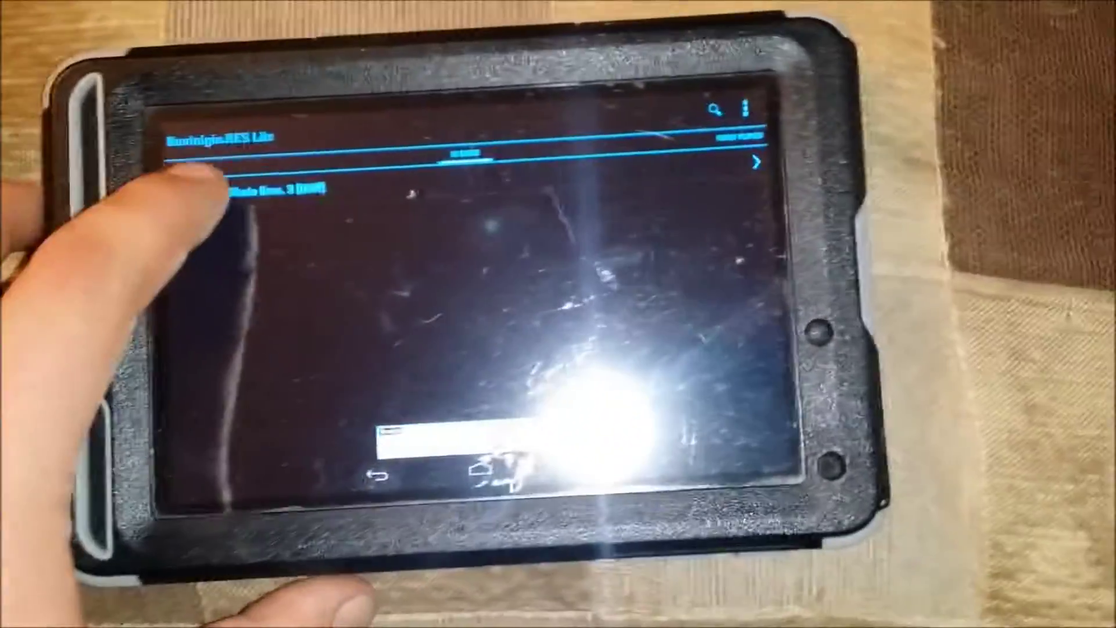
- Launch Super Mario Bros. 3 from the ROM list
click(531, 210)
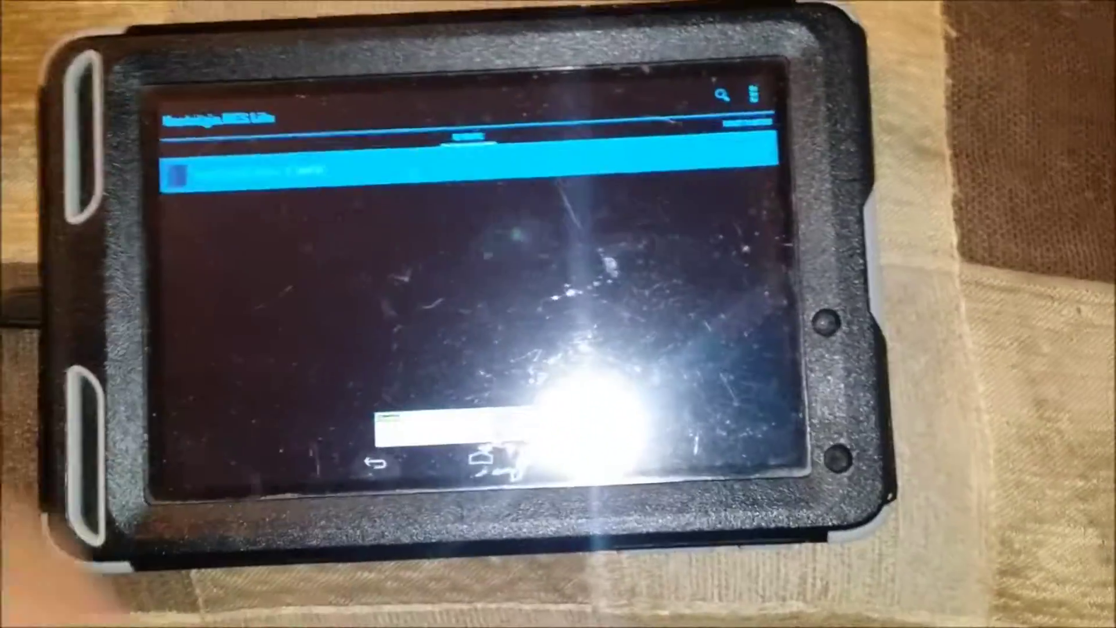